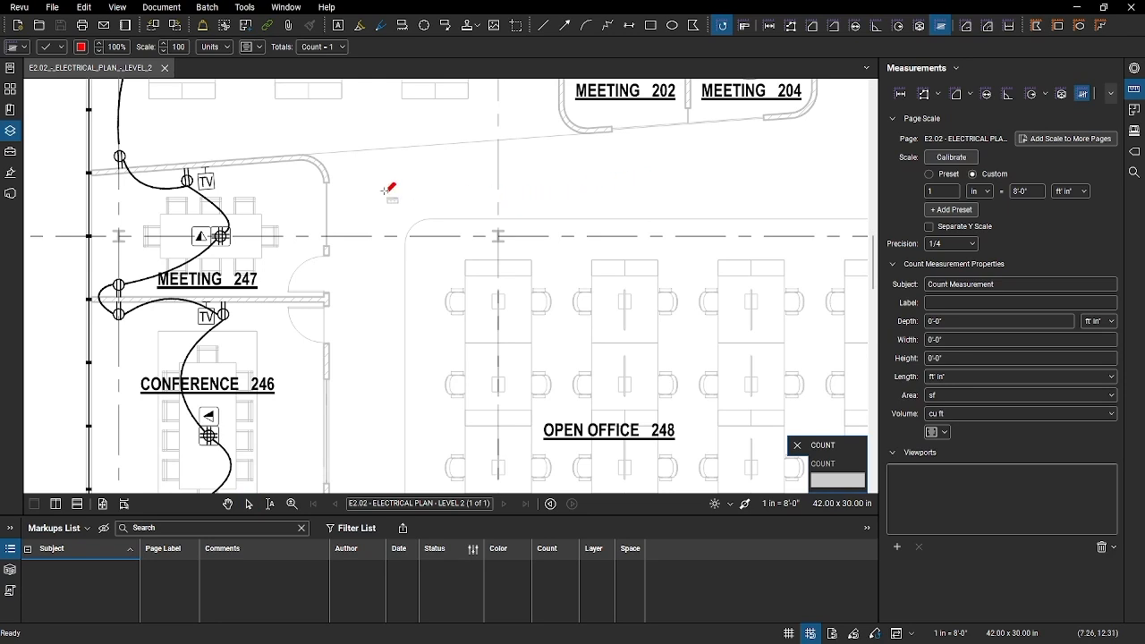
- Count the two upper receptacles at Meeting 247, one outside the wall and one beside the TV, as one count measurement
{"action": "left_click", "coordinate": [119, 156]}
{"action": "left_click", "coordinate": [186, 180]}
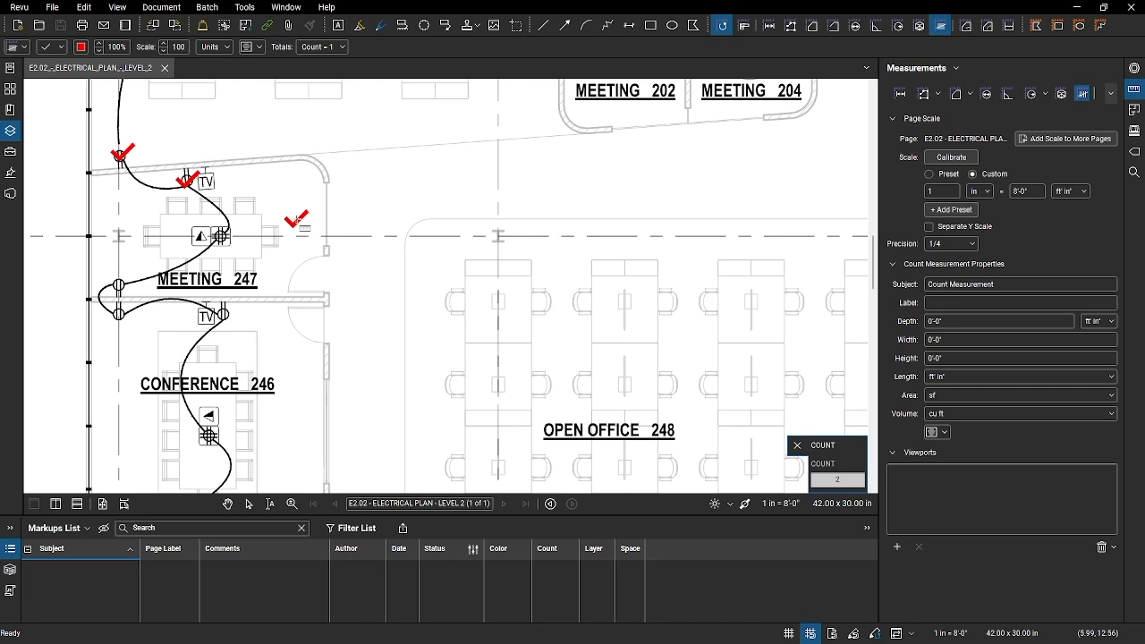
{"action": "key", "text": "Escape"}
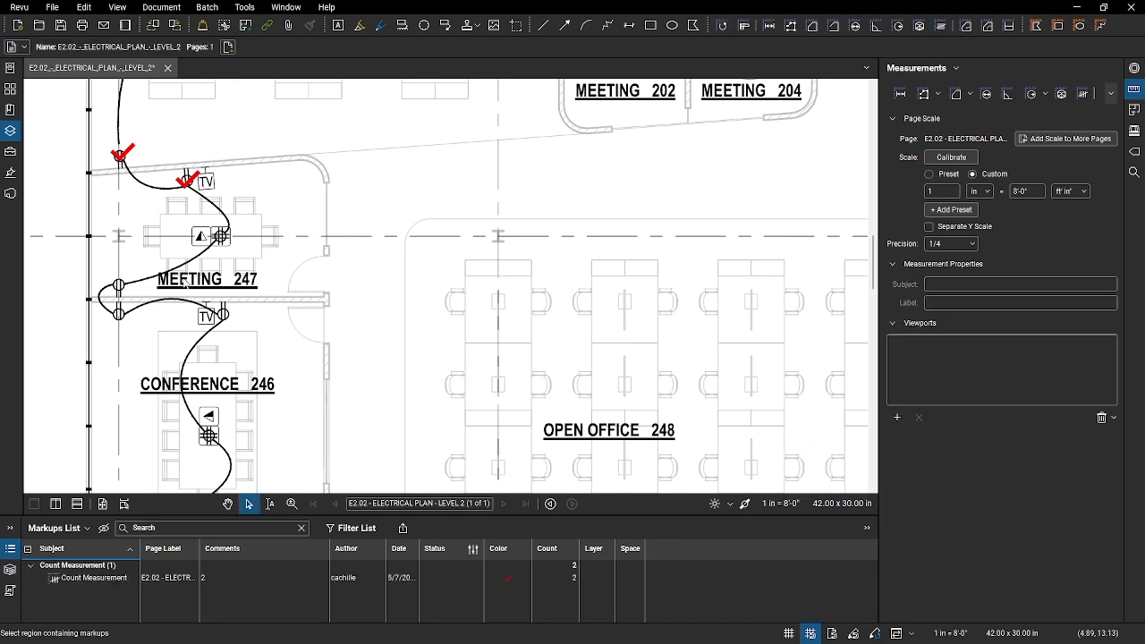
- Add a separate count measurement on the lower receptacle along Meeting 247's exterior wall
{"action": "left_click", "coordinate": [1082, 93]}
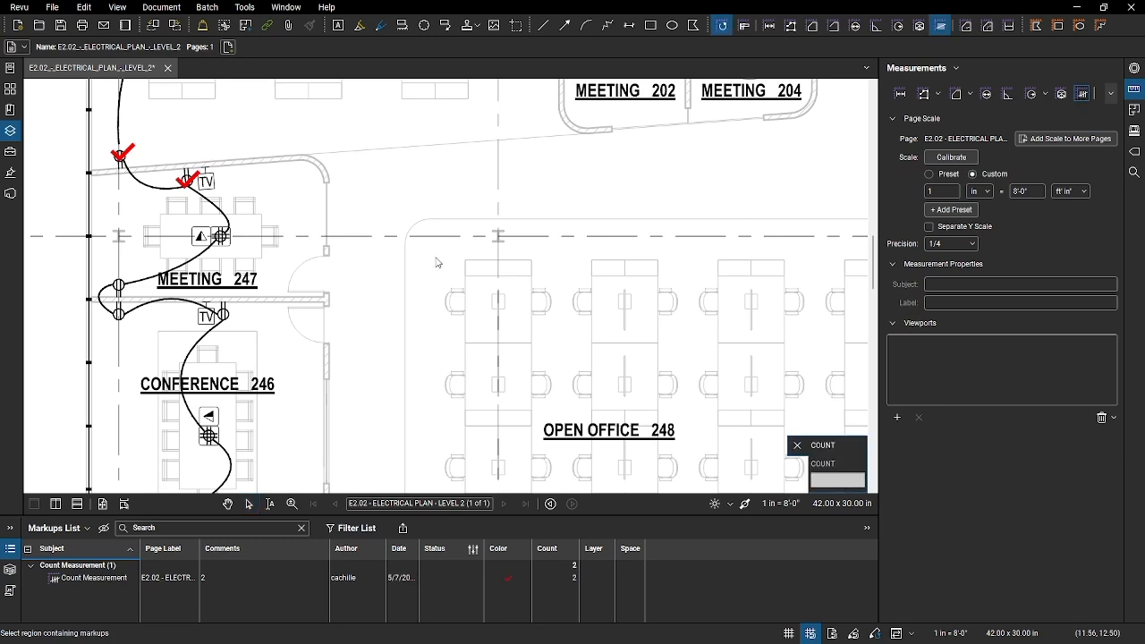
{"action": "left_click", "coordinate": [121, 285]}
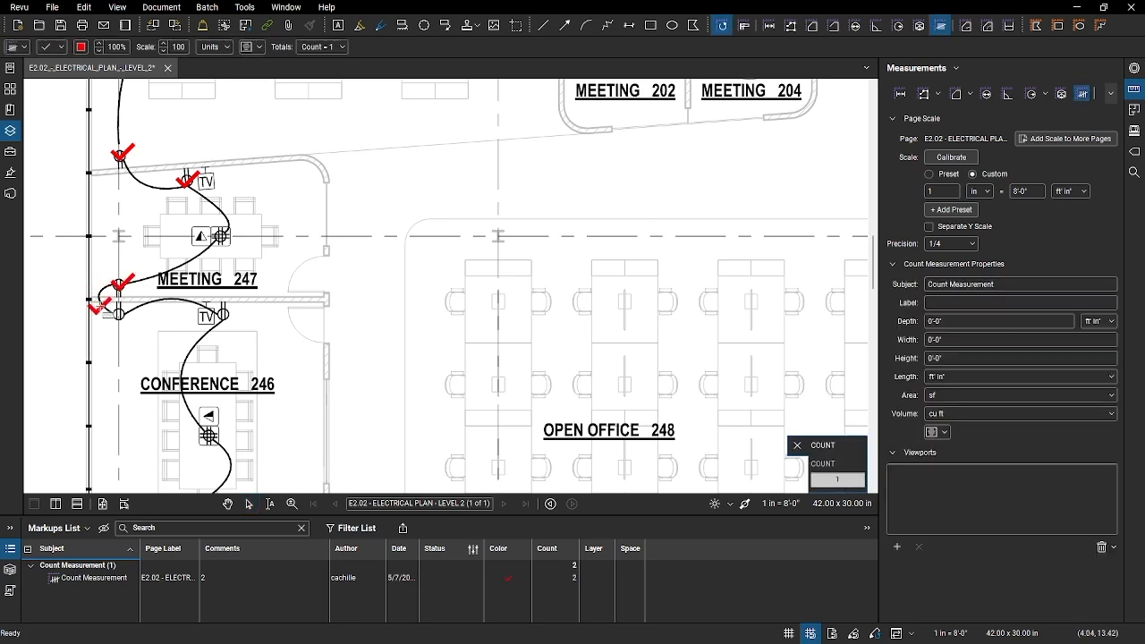
{"action": "key", "text": "Escape"}
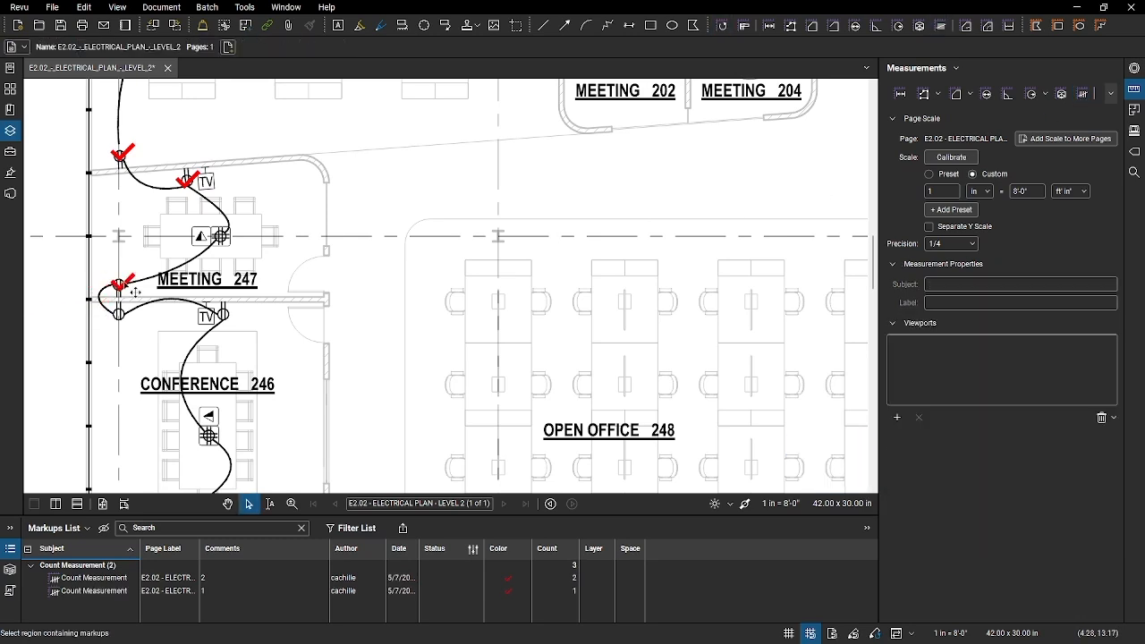
- Resume the single-receptacle count and add the two receptacles along Conference 246's upper wall
{"action": "right_click", "coordinate": [126, 288]}
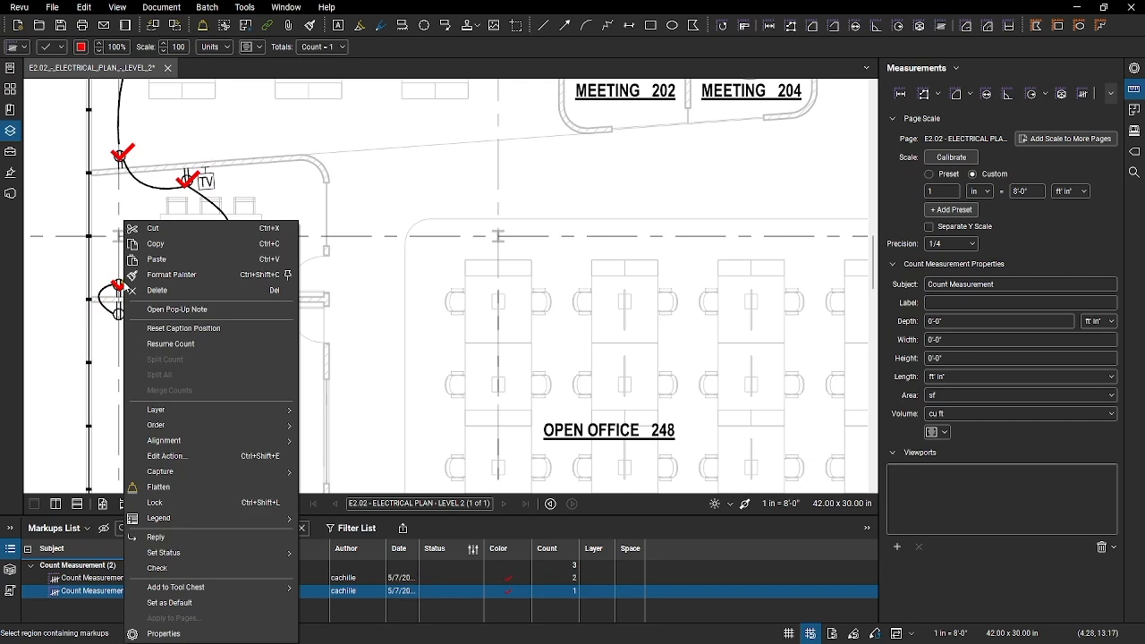
{"action": "left_click", "coordinate": [150, 344]}
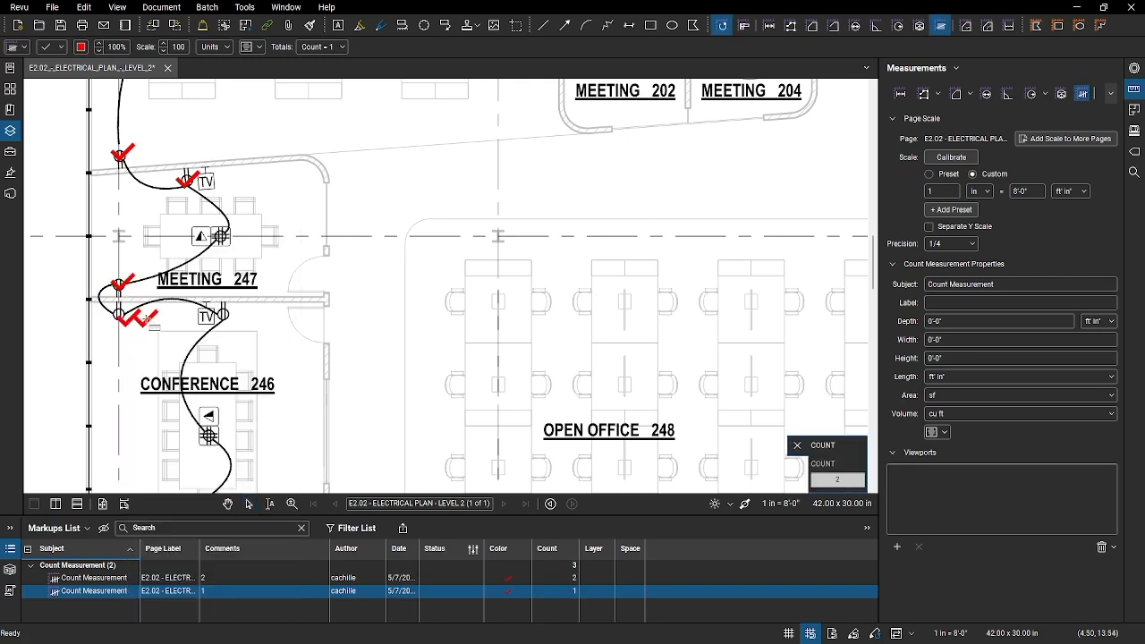
{"action": "left_click", "coordinate": [211, 324]}
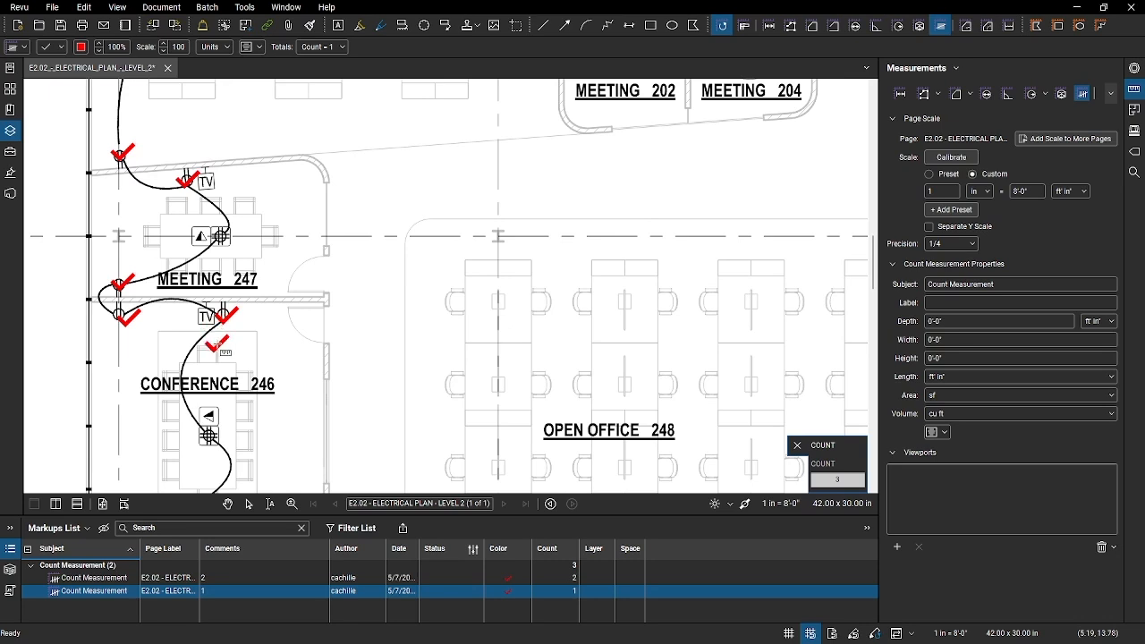
{"action": "key", "text": "Escape"}
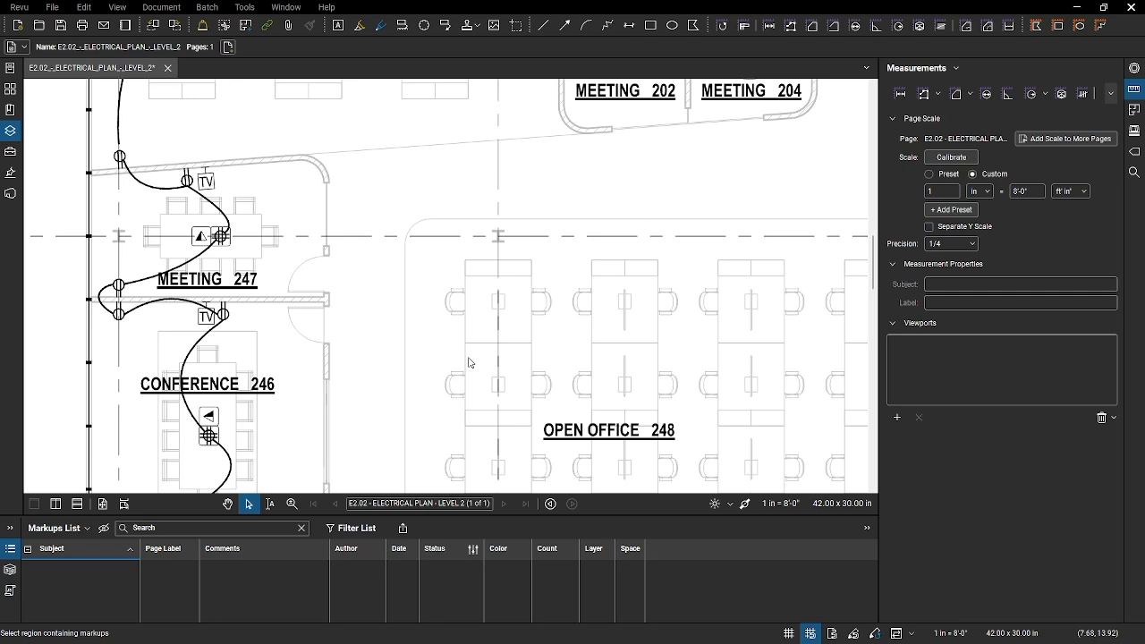
- Run a visual search of the current document for the receptacle symbol beside the TV in Conference 246
{"action": "left_click", "coordinate": [1133, 172]}
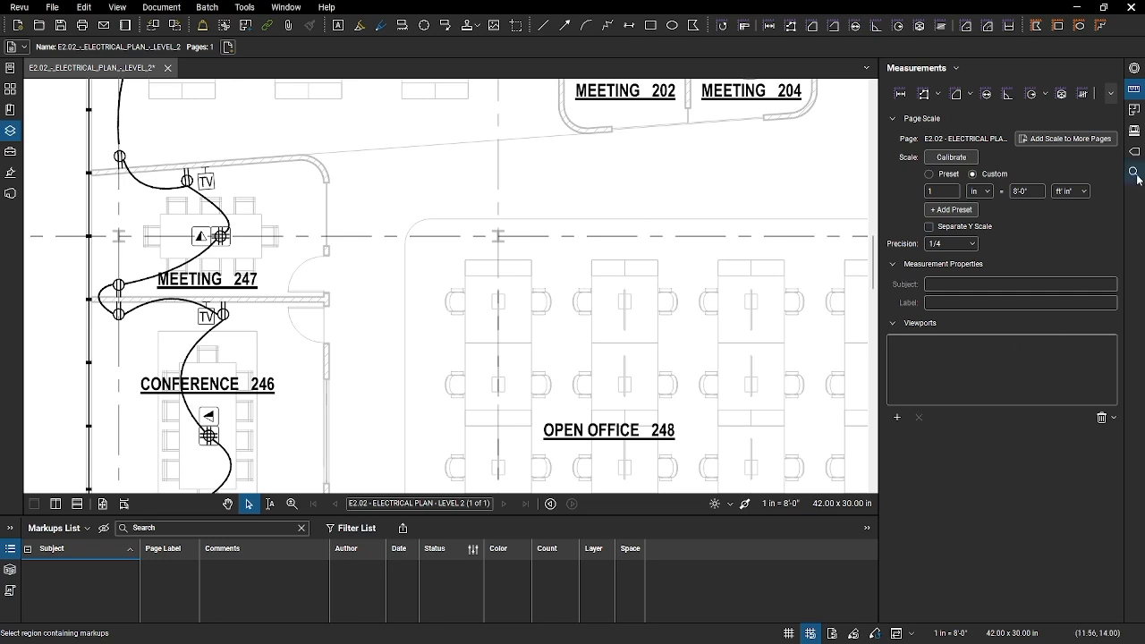
{"action": "left_click", "coordinate": [1087, 90]}
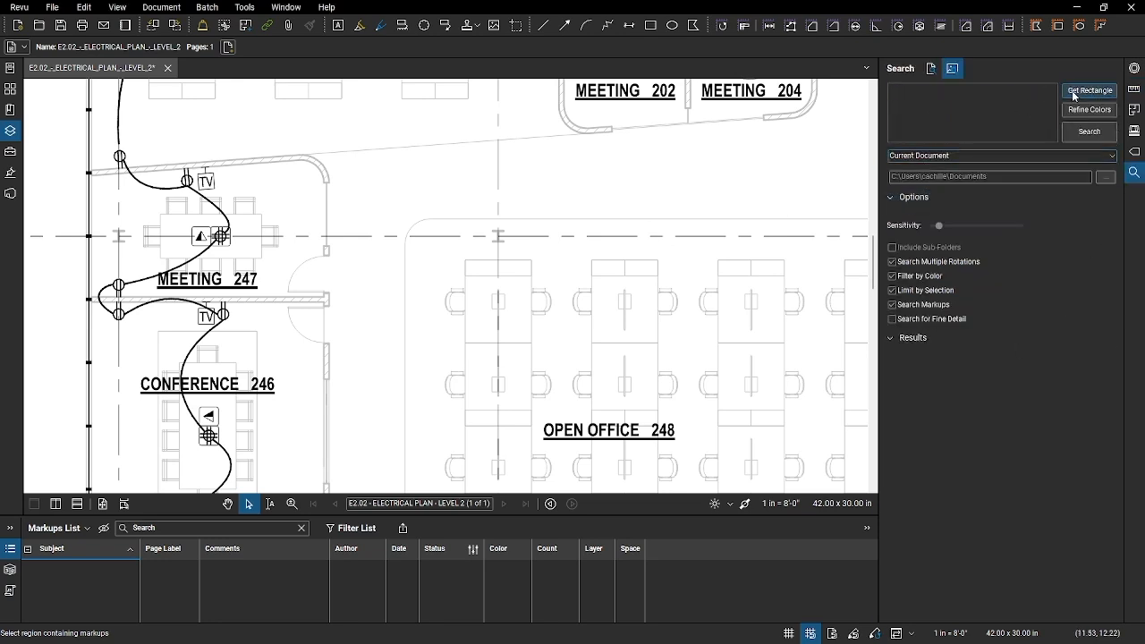
{"action": "scroll", "coordinate": [214, 313], "scroll_direction": "up", "scroll_amount": 5}
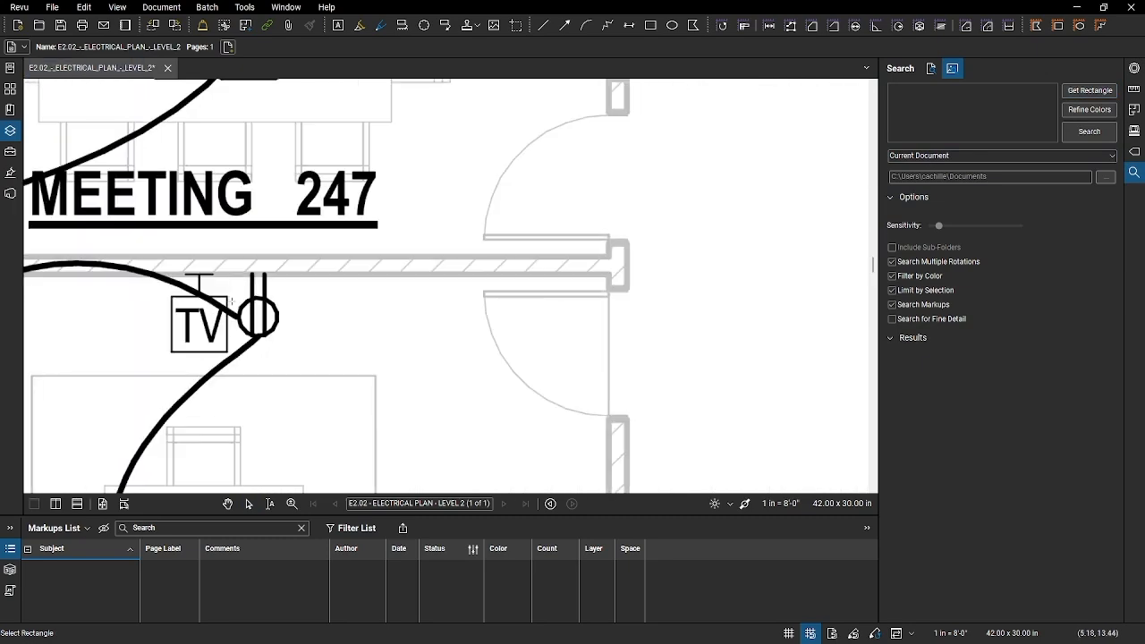
{"action": "left_click_drag", "start_coordinate": [229, 274], "coordinate": [288, 344]}
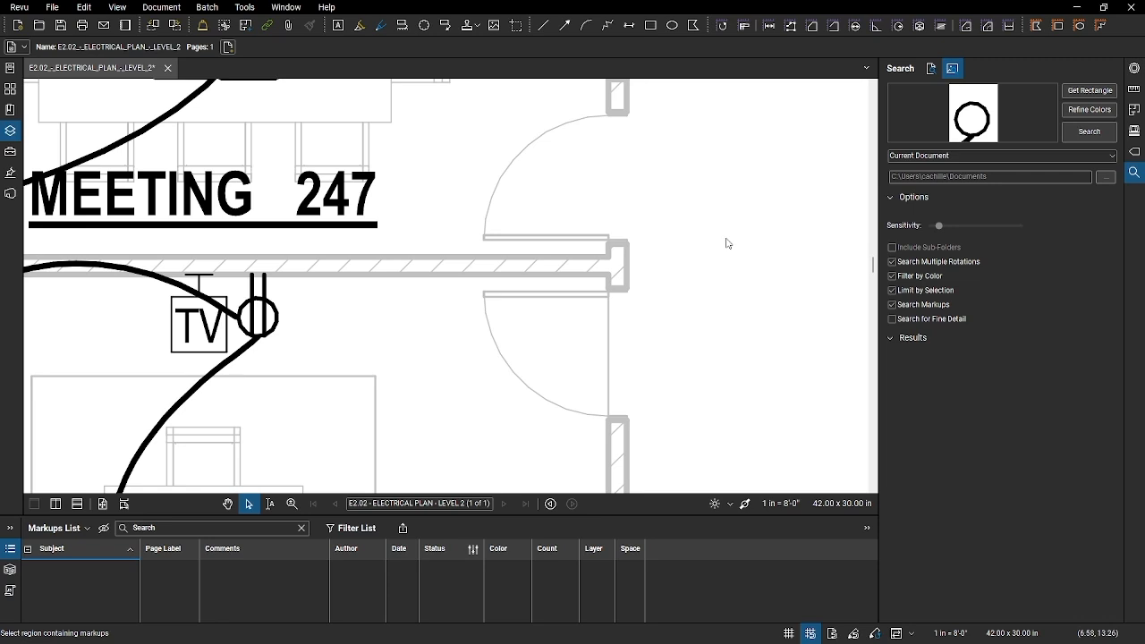
{"action": "left_click", "coordinate": [1090, 131]}
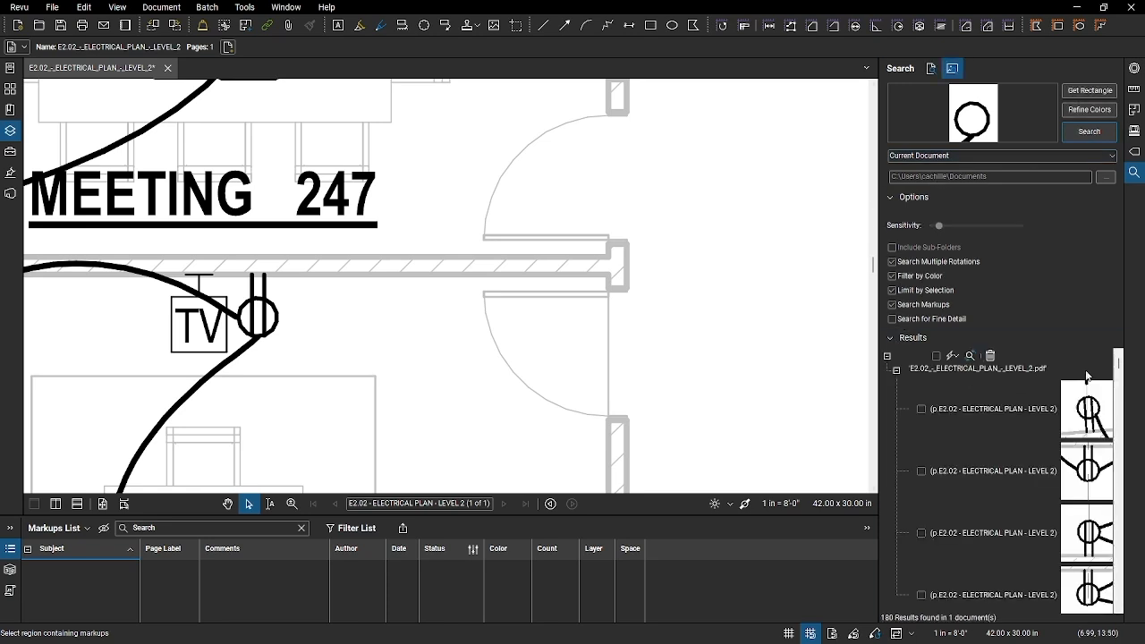
- Check all visual search results and apply the built-in red check mark count measurement to them
{"action": "scroll", "coordinate": [1087, 394], "scroll_direction": "down", "scroll_amount": 3}
{"action": "scroll", "coordinate": [1094, 417], "scroll_direction": "down", "scroll_amount": 2}
{"action": "scroll", "coordinate": [1096, 414], "scroll_direction": "up", "scroll_amount": 3}
{"action": "left_click", "coordinate": [936, 356]}
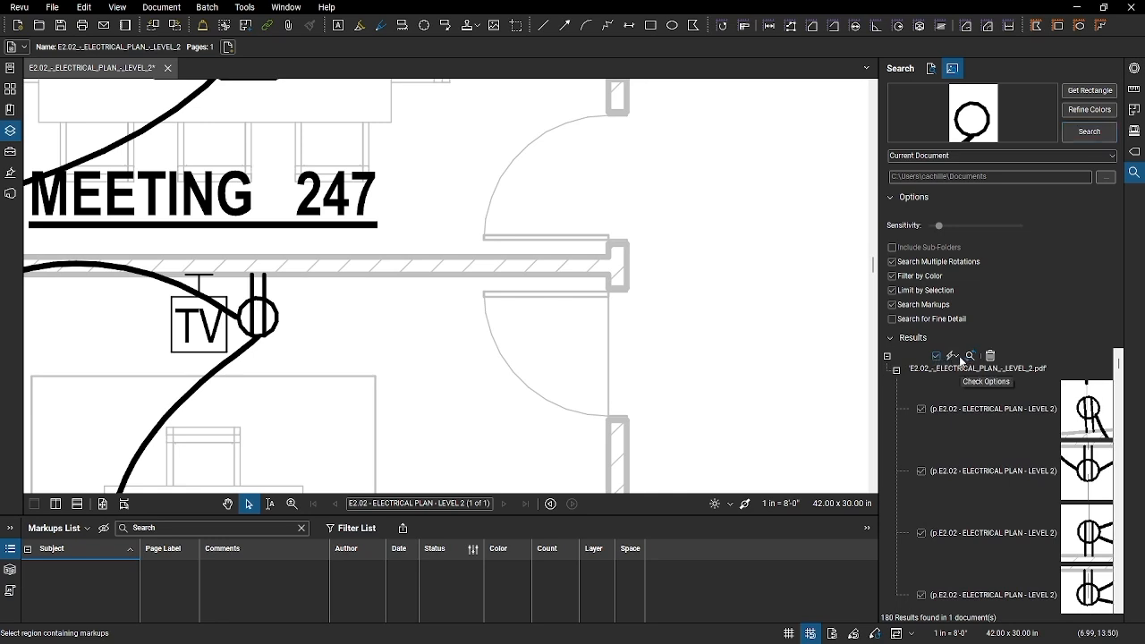
{"action": "left_click", "coordinate": [959, 359]}
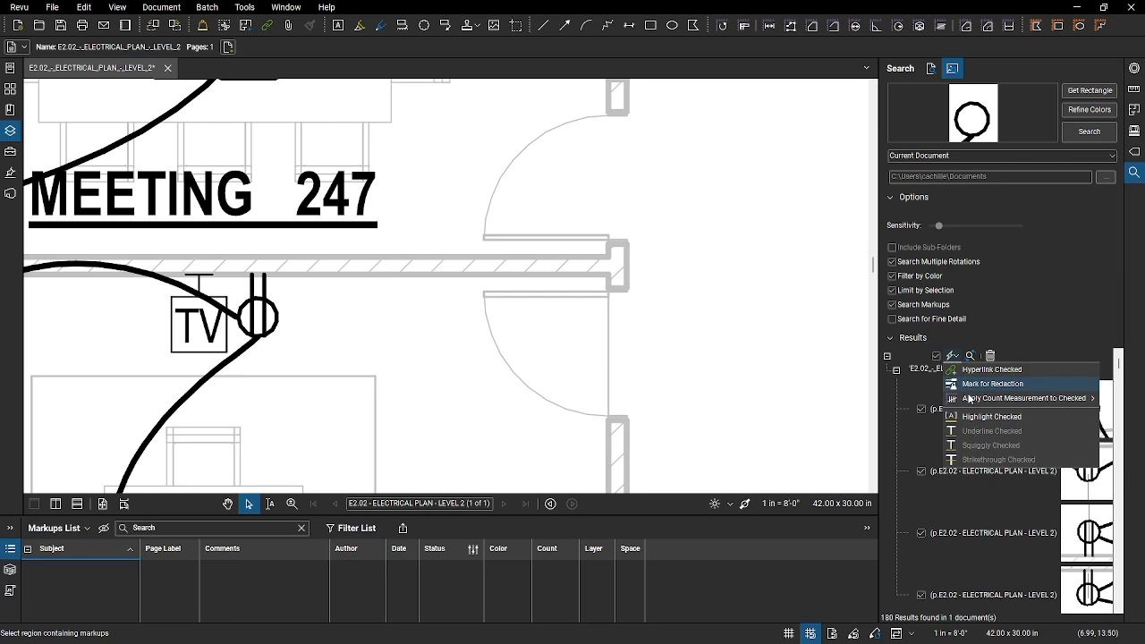
{"action": "mouse_move", "coordinate": [969, 403]}
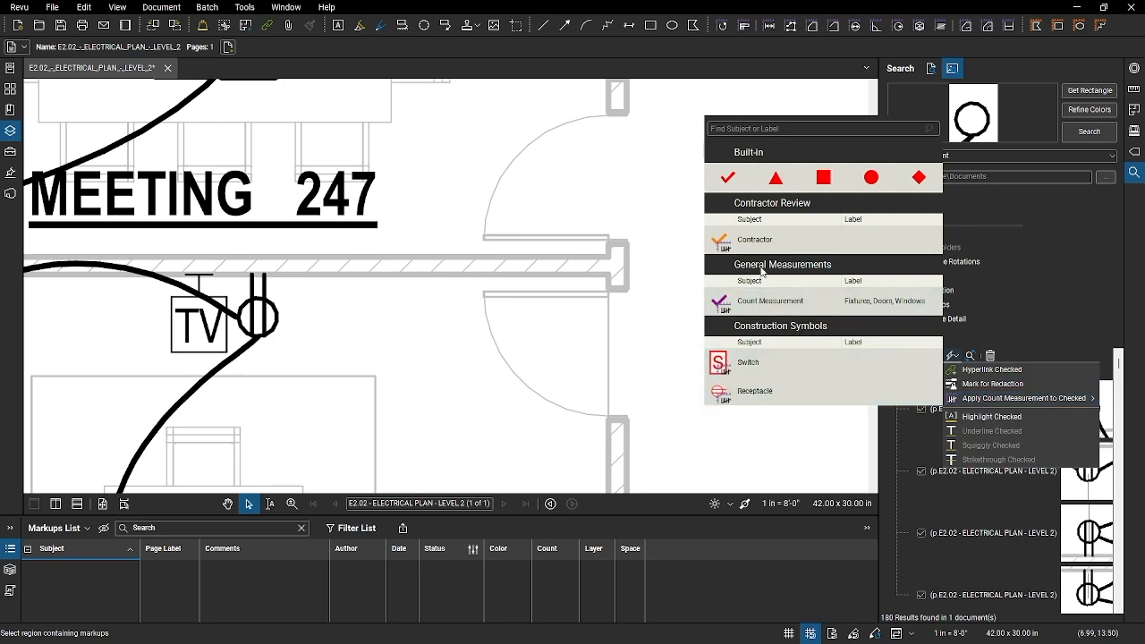
{"action": "left_click", "coordinate": [732, 179]}
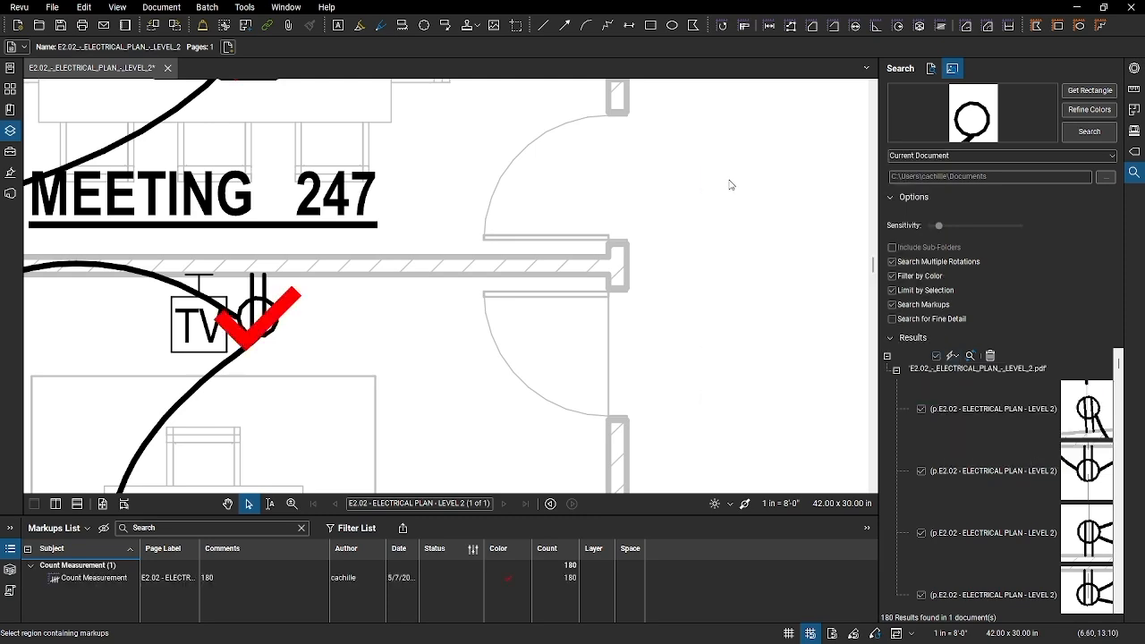
- Split the check mark on Copy 250's left wall off the receptacle count as its own count
{"action": "scroll", "coordinate": [579, 245], "scroll_direction": "down", "scroll_amount": 2}
{"action": "scroll", "coordinate": [580, 245], "scroll_direction": "down", "scroll_amount": 4}
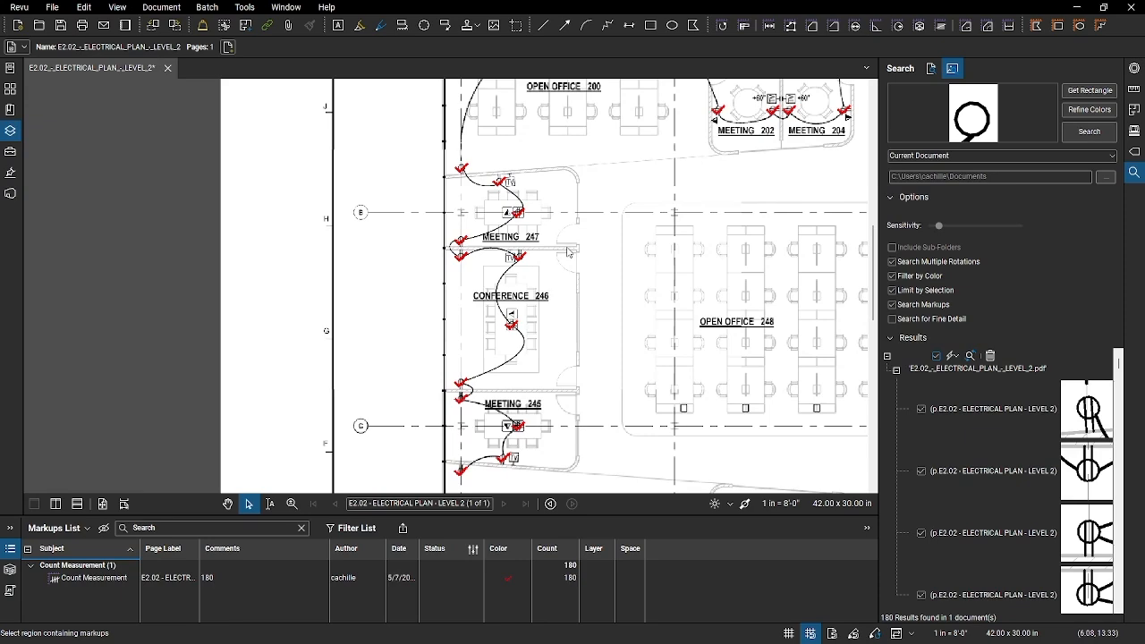
{"action": "left_click_drag", "start_coordinate": [649, 289], "coordinate": [509, 303]}
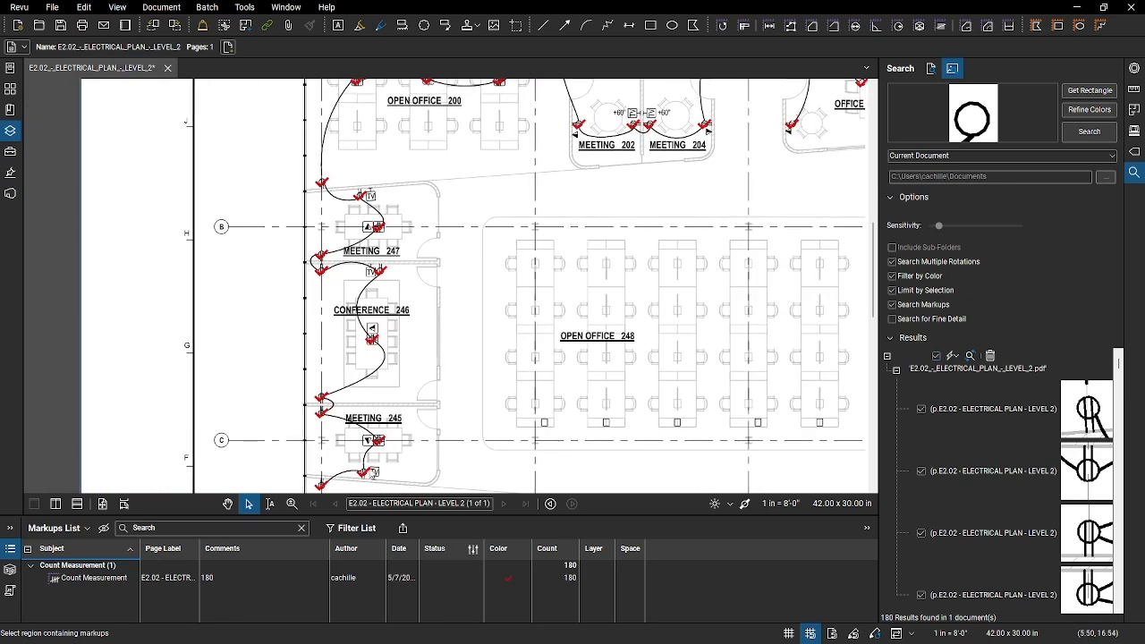
{"action": "left_click", "coordinate": [102, 503]}
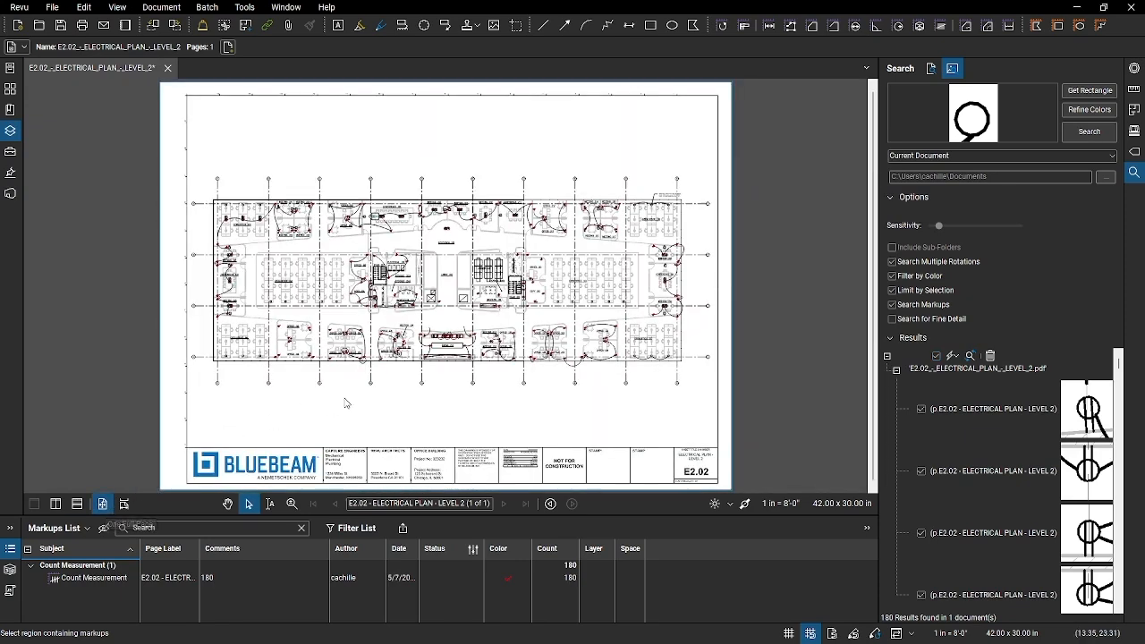
{"action": "scroll", "coordinate": [388, 297], "scroll_direction": "up", "scroll_amount": 5}
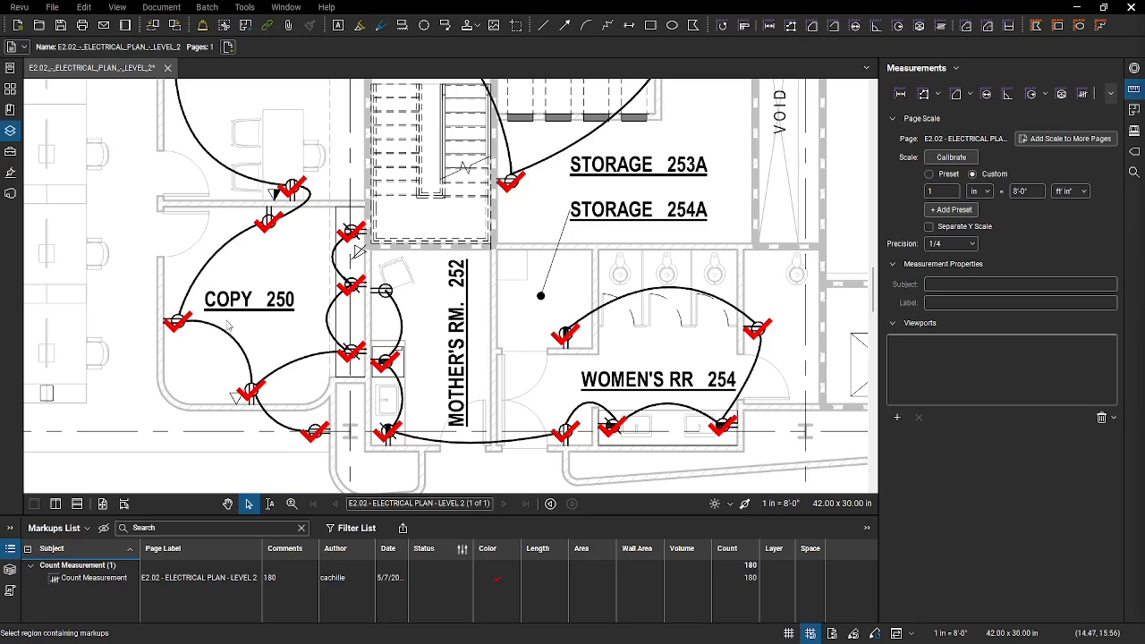
{"action": "left_click", "coordinate": [189, 333]}
{"action": "right_click", "coordinate": [179, 327]}
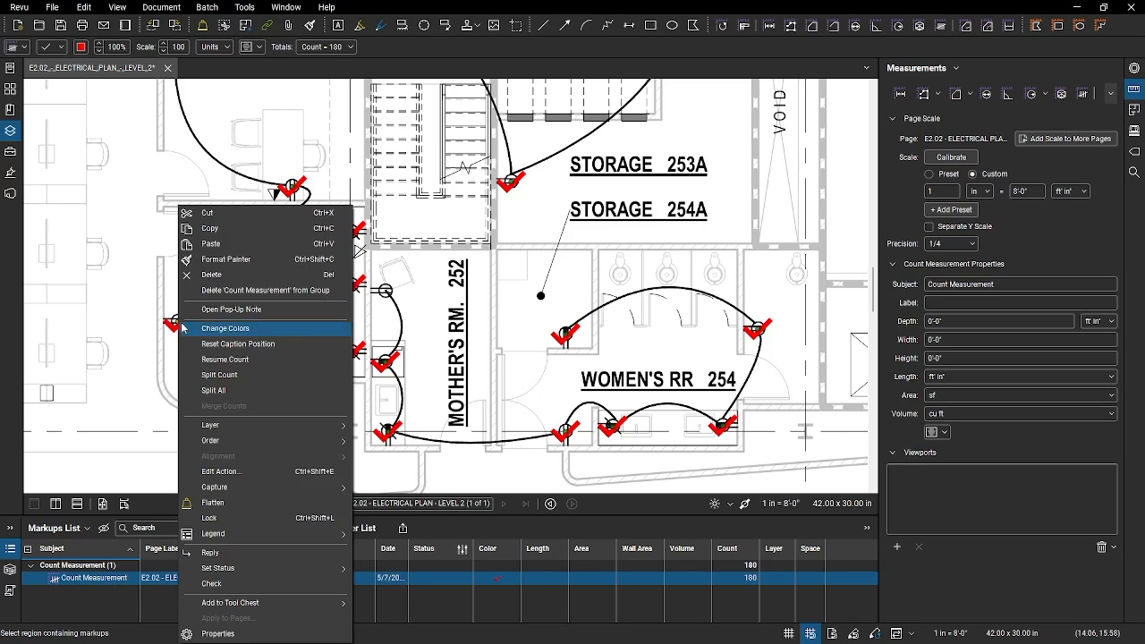
{"action": "left_click", "coordinate": [221, 376]}
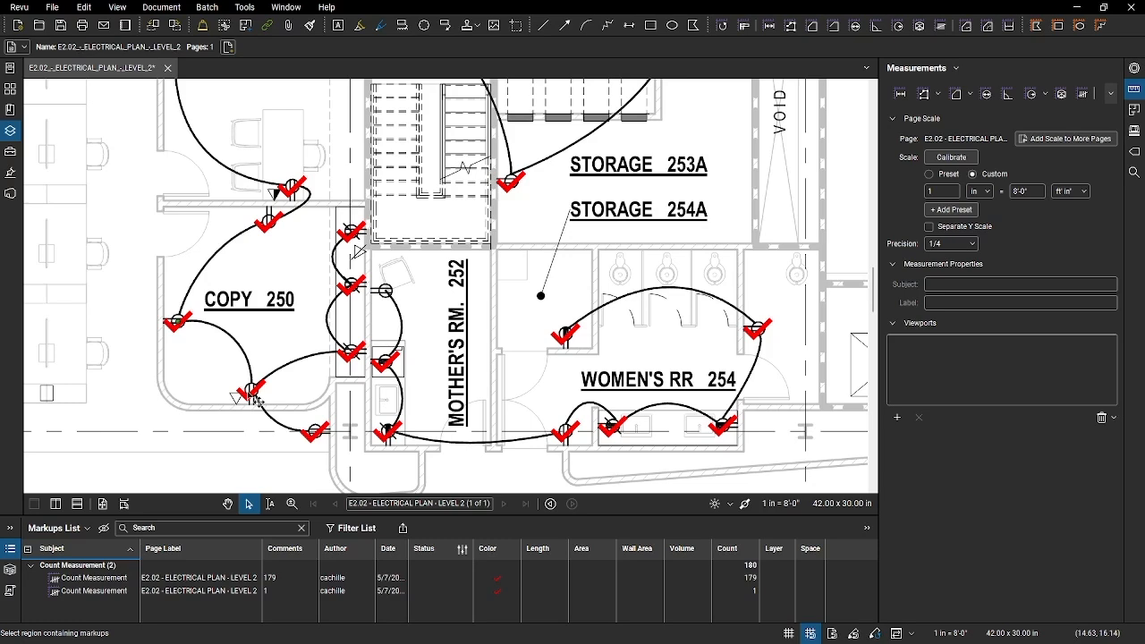
- Split all remaining marks of the receptacle count into individual count measurements
{"action": "right_click", "coordinate": [251, 396]}
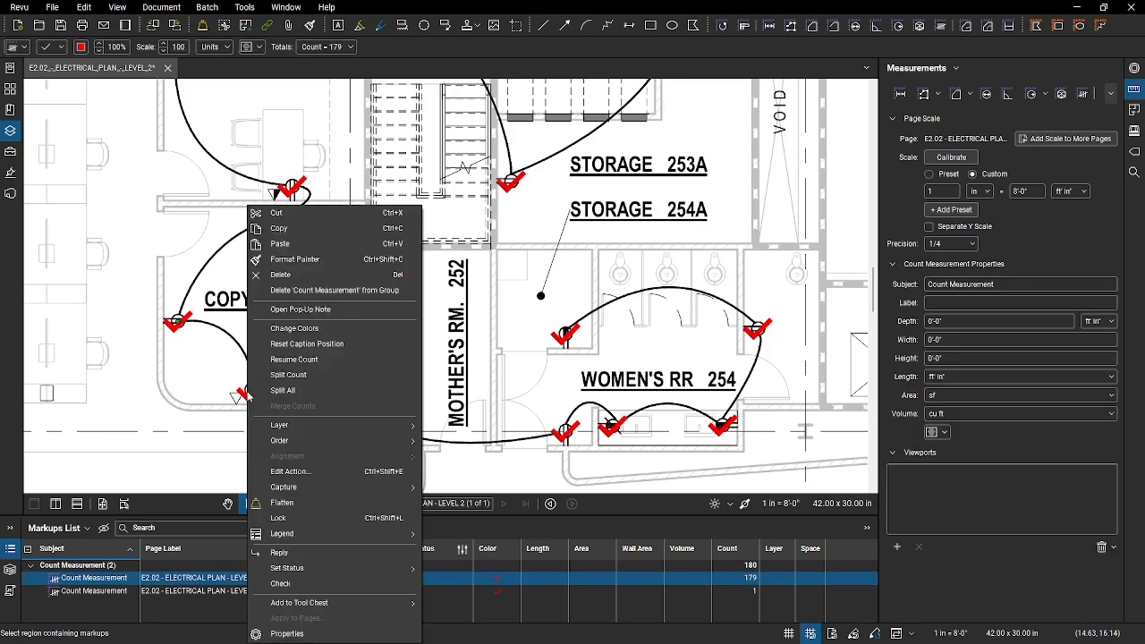
{"action": "left_click", "coordinate": [287, 394]}
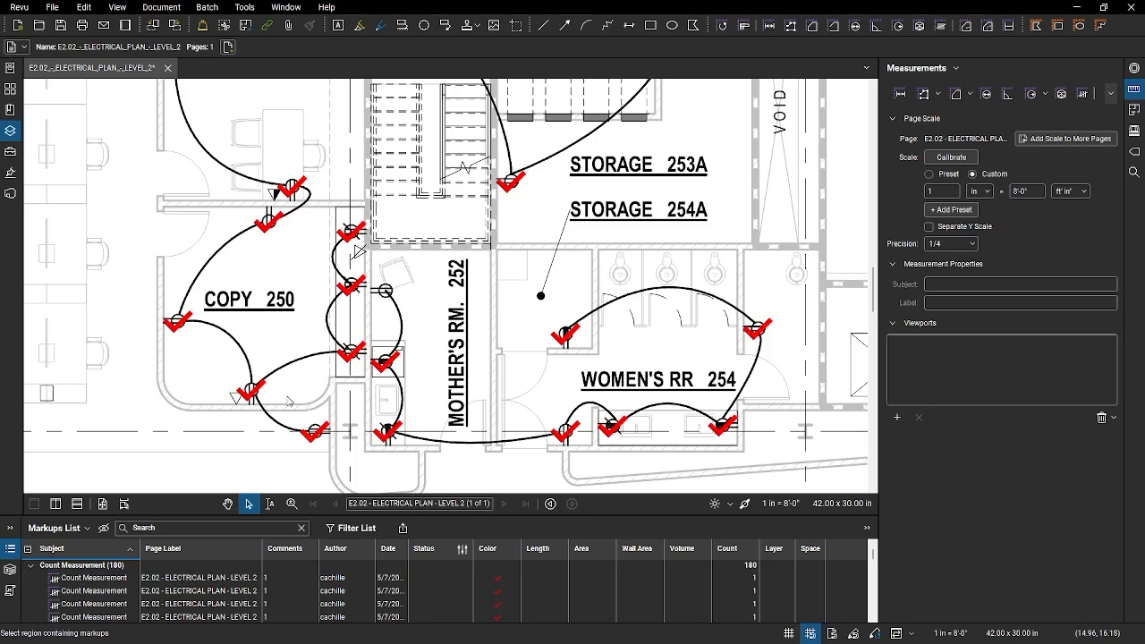
{"action": "scroll", "coordinate": [714, 591], "scroll_direction": "down", "scroll_amount": 1}
{"action": "scroll", "coordinate": [714, 593], "scroll_direction": "down", "scroll_amount": 2}
{"action": "scroll", "coordinate": [714, 598], "scroll_direction": "up", "scroll_amount": 2}
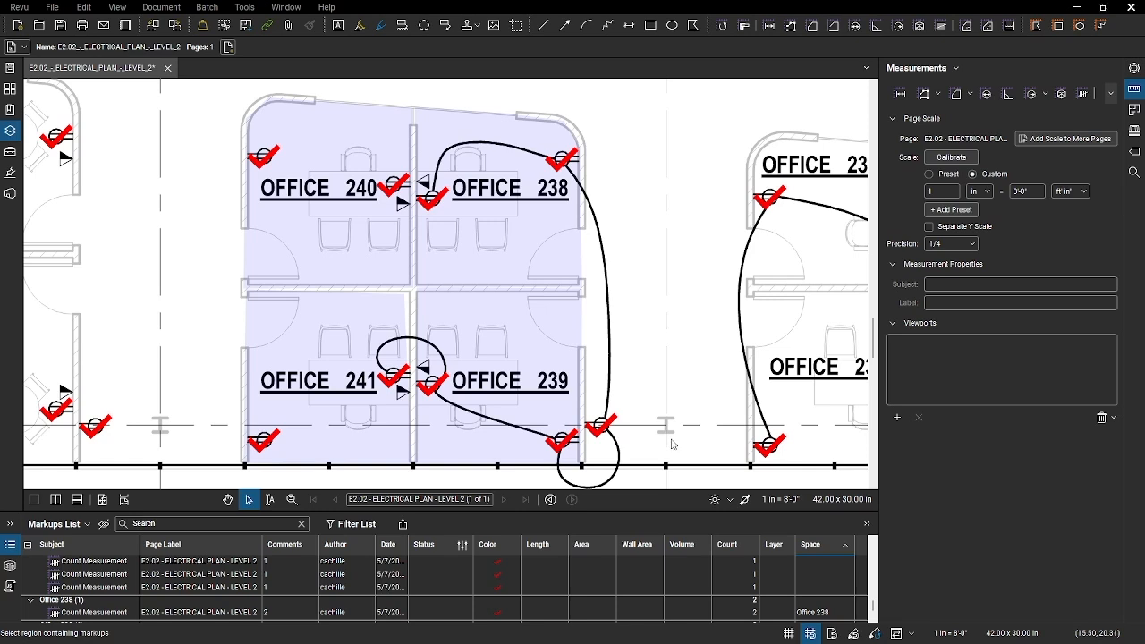
- Merge three of the individual receptacle counts in Copy 250 into one count measurement
{"action": "mouse_move", "coordinate": [679, 512]}
{"action": "left_mouse_down"}
{"action": "mouse_move", "coordinate": [686, 404]}
{"action": "mouse_move", "coordinate": [691, 415]}
{"action": "left_mouse_up"}
{"action": "scroll", "coordinate": [774, 559], "scroll_direction": "down", "scroll_amount": 1}
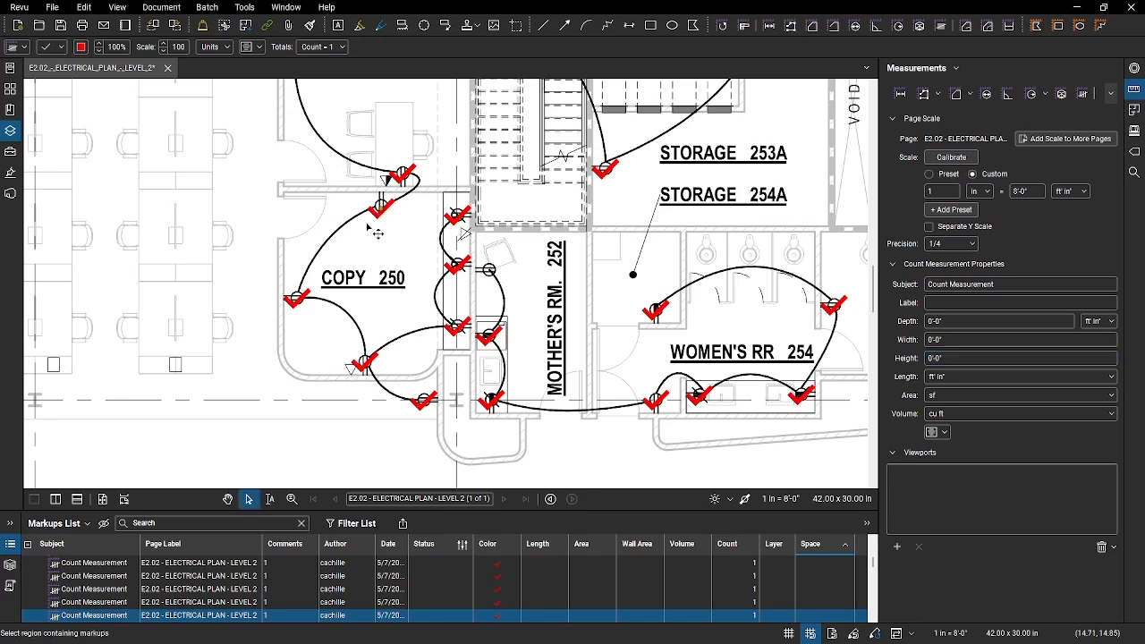
{"action": "left_click", "coordinate": [366, 366], "text": "shift"}
{"action": "right_click", "coordinate": [366, 367]}
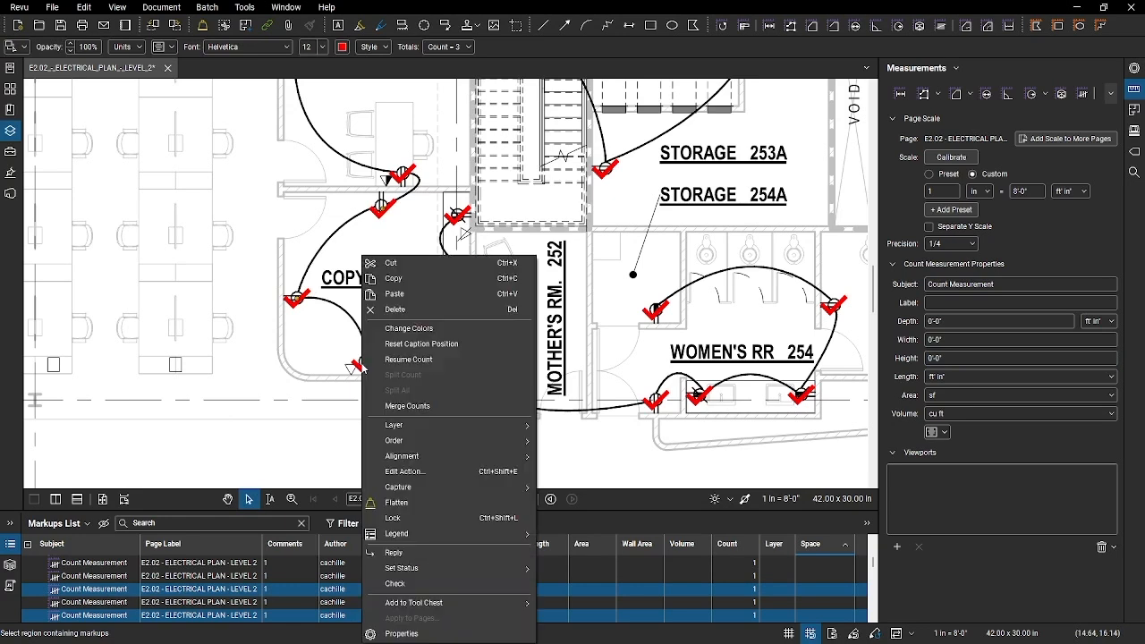
{"action": "left_click", "coordinate": [403, 405]}
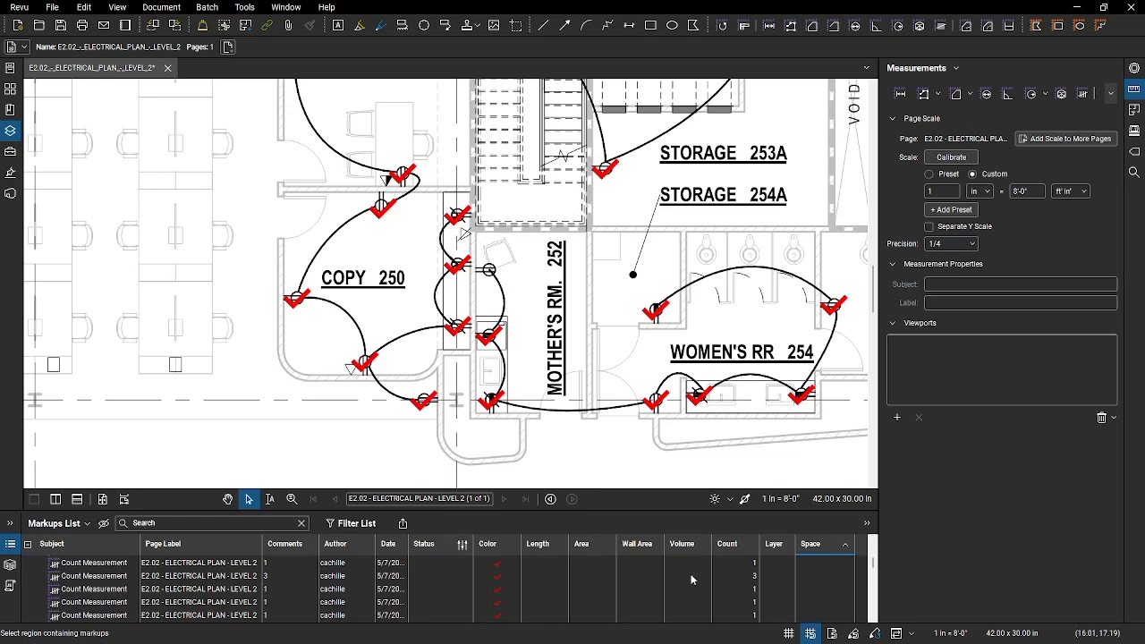
- Set the merged Copy 250 count's width to 36 and its height to 24
{"action": "left_click", "coordinate": [388, 223]}
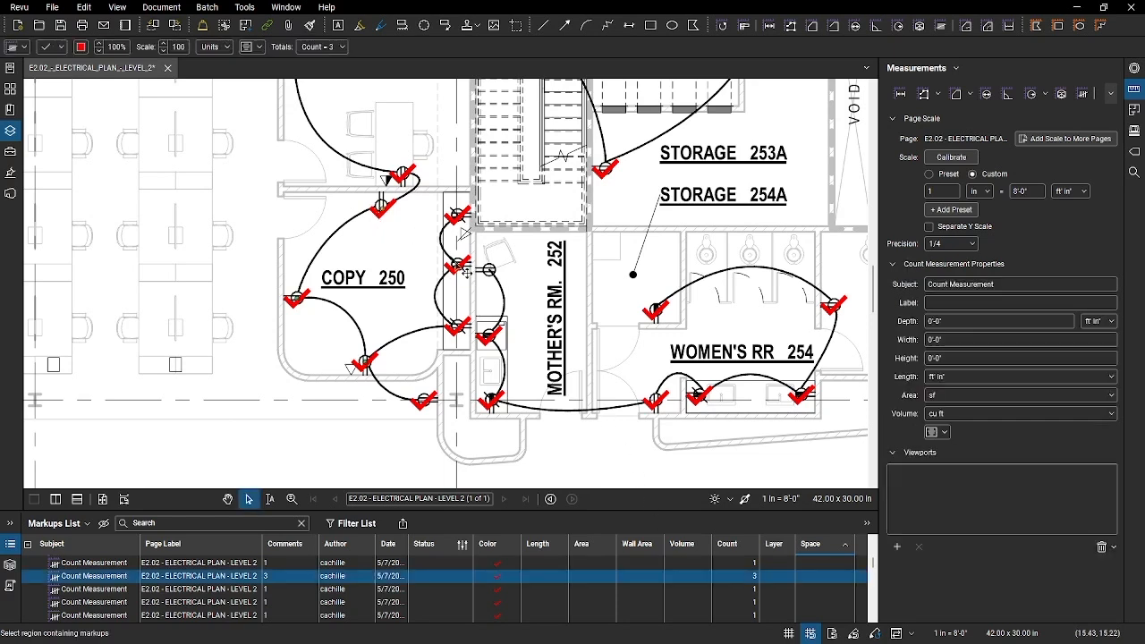
{"action": "left_click", "coordinate": [948, 341]}
{"action": "type", "text": "36"}
{"action": "left_click", "coordinate": [947, 357]}
{"action": "type", "text": "24"}
{"action": "key", "text": "Return"}
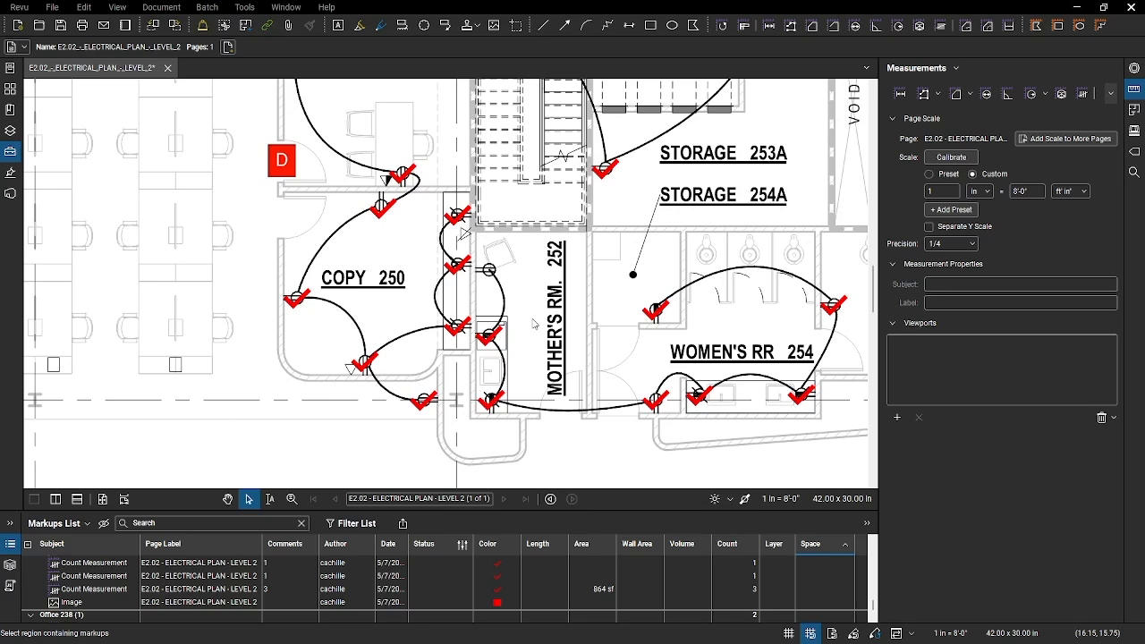
- Add the red D image to the My Tools set in the Tool Chest and create a count tool from it
{"action": "left_click", "coordinate": [290, 173]}
{"action": "right_click", "coordinate": [288, 173]}
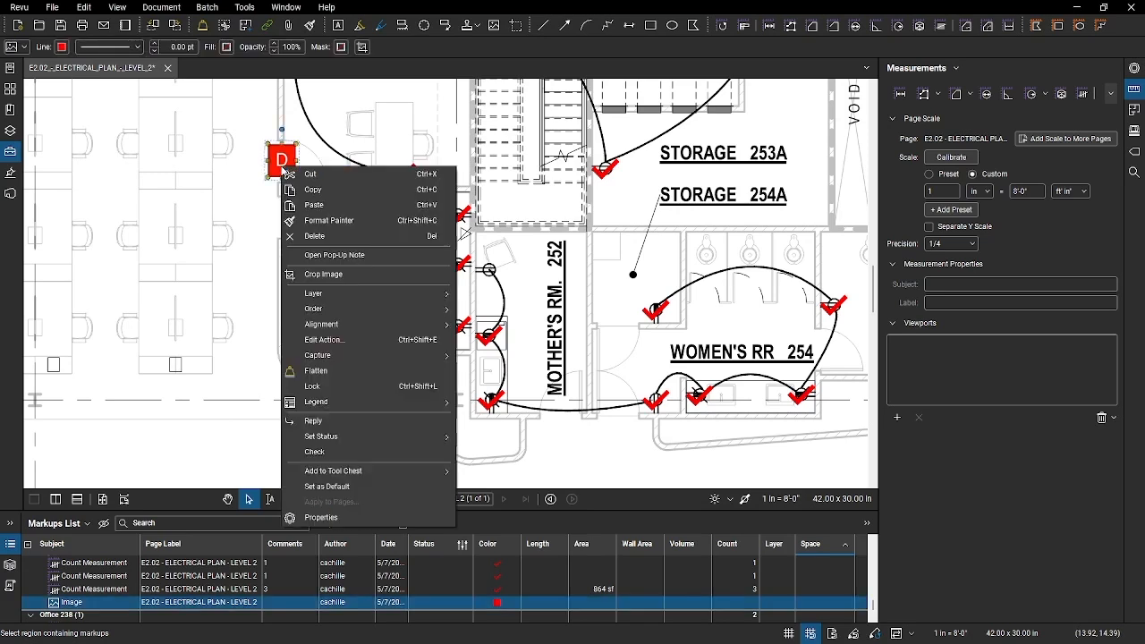
{"action": "mouse_move", "coordinate": [366, 473]}
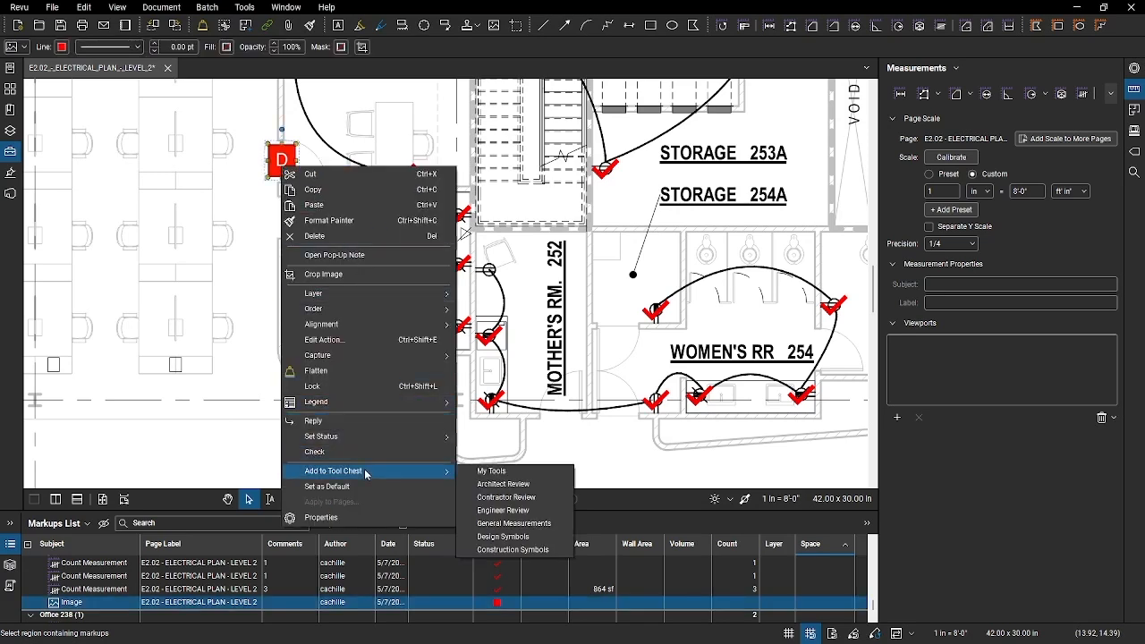
{"action": "left_click", "coordinate": [488, 472]}
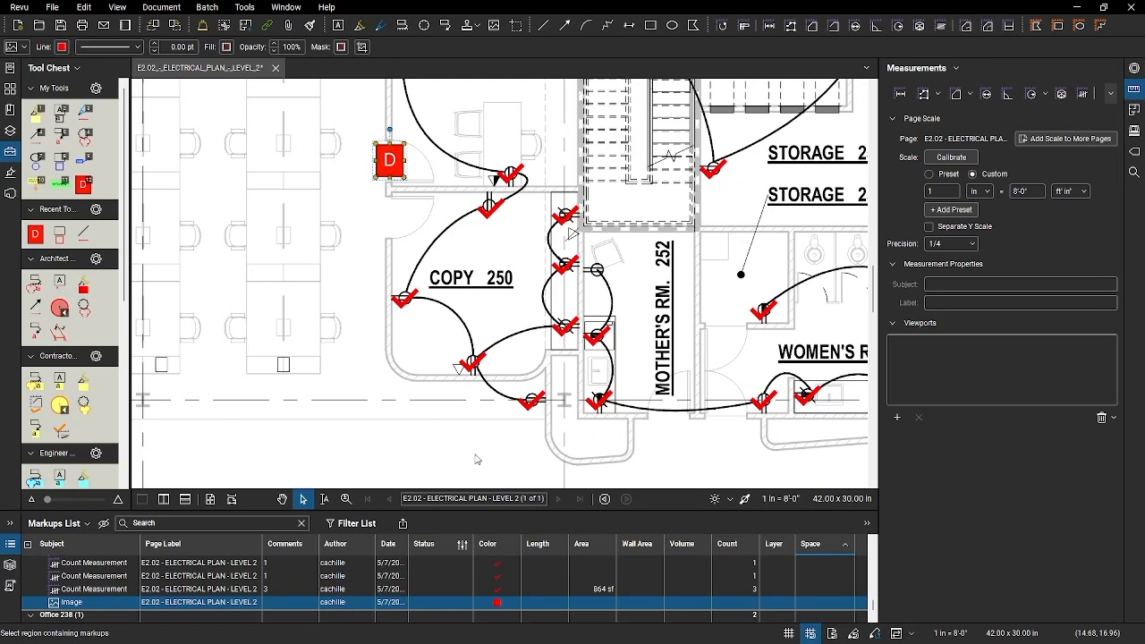
{"action": "right_click", "coordinate": [85, 183]}
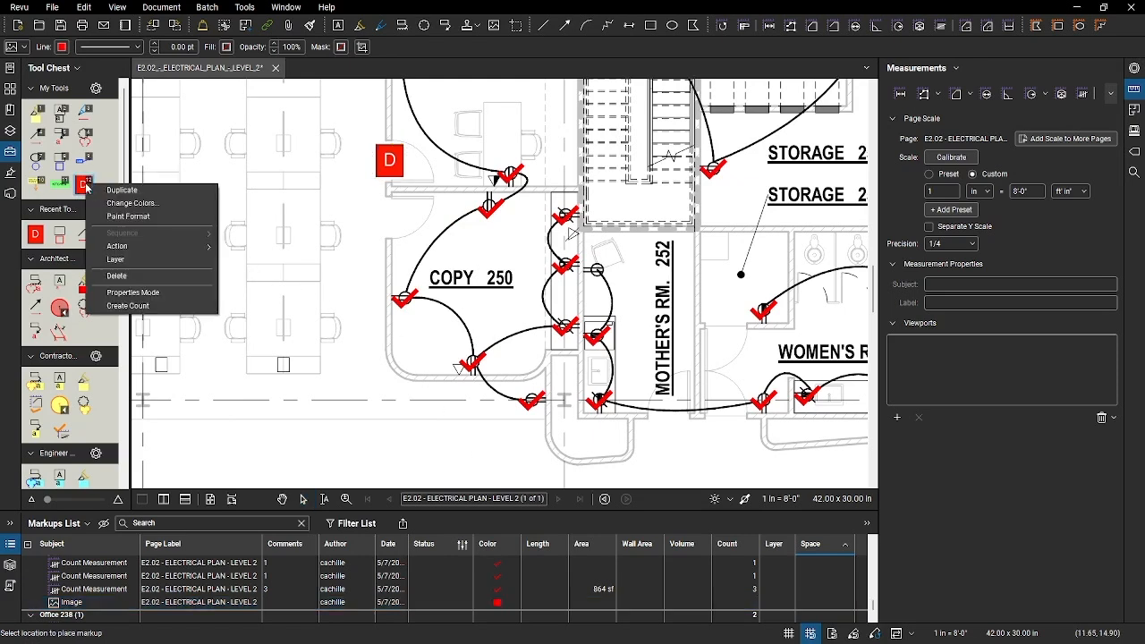
{"action": "left_click", "coordinate": [133, 308]}
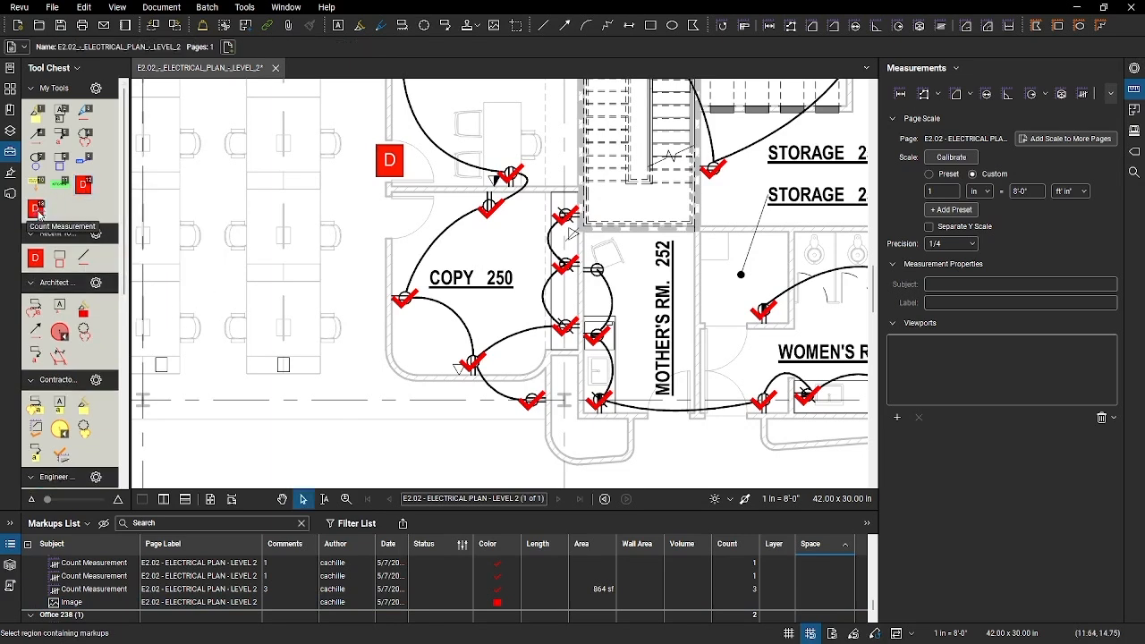
- Place three marks with the custom D count tool: at Copy 250's door and at two doorways below Mother's Rm. 252 and Women's RR 254
{"action": "left_click", "coordinate": [38, 211]}
{"action": "left_click", "coordinate": [382, 219]}
{"action": "left_click", "coordinate": [669, 431]}
{"action": "left_click", "coordinate": [726, 430]}
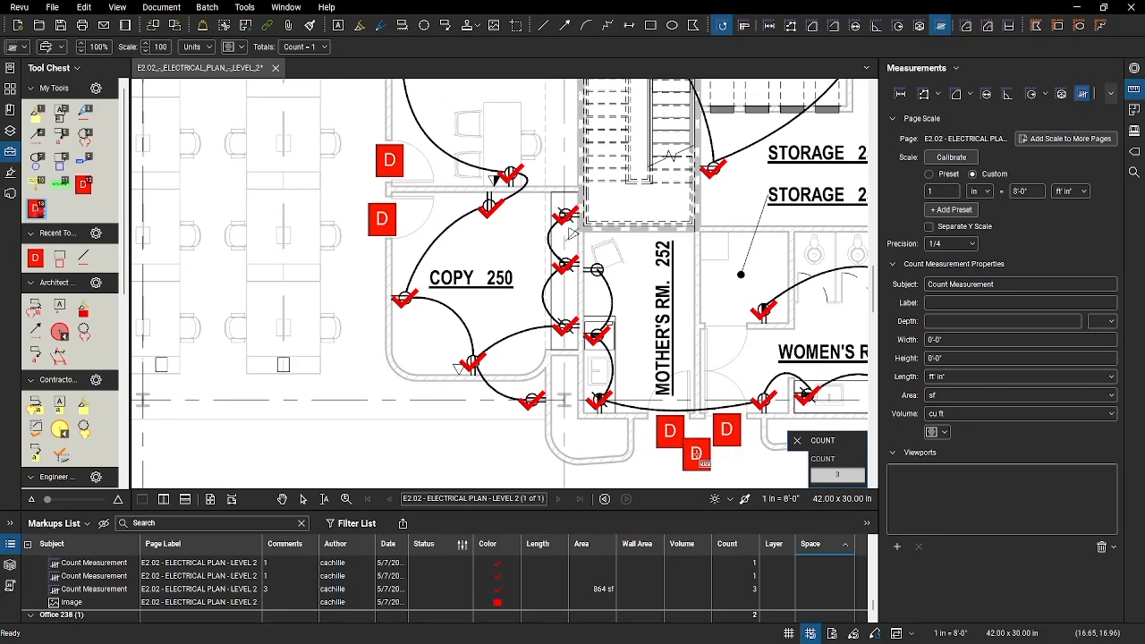
{"action": "key", "text": "Escape"}
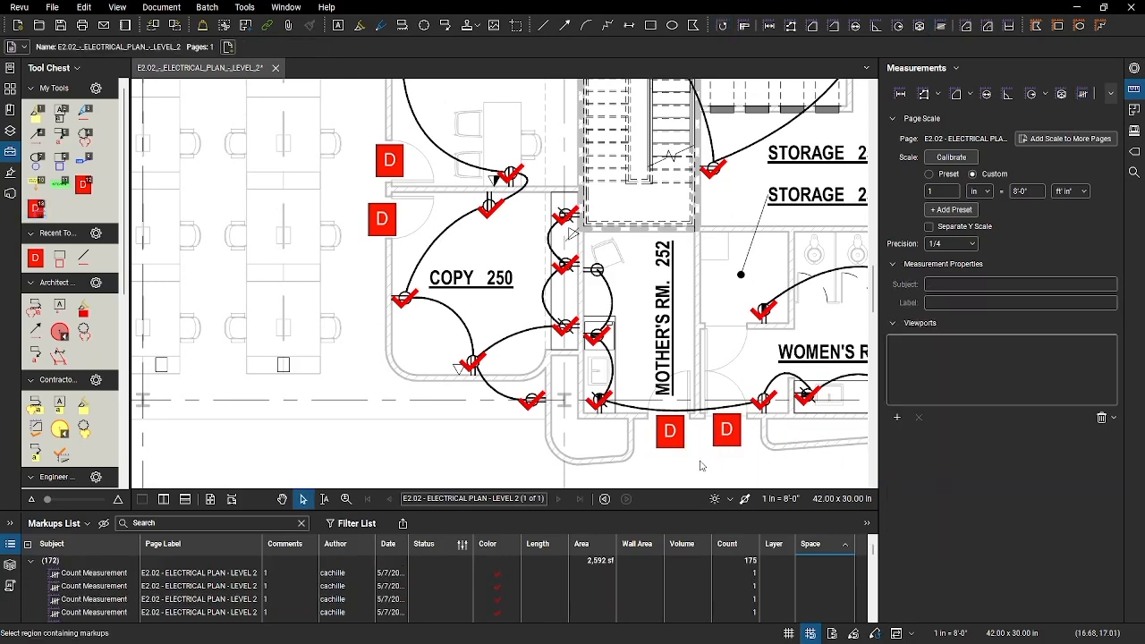